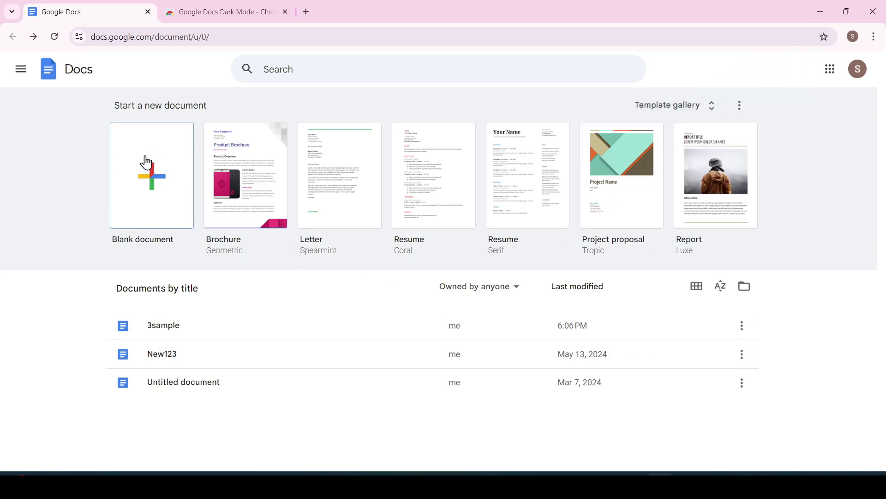
- Open the 3sample pizza document, then show the Google Docs Dark Mode store page
{"action": "left_click", "coordinate": [225, 328]}
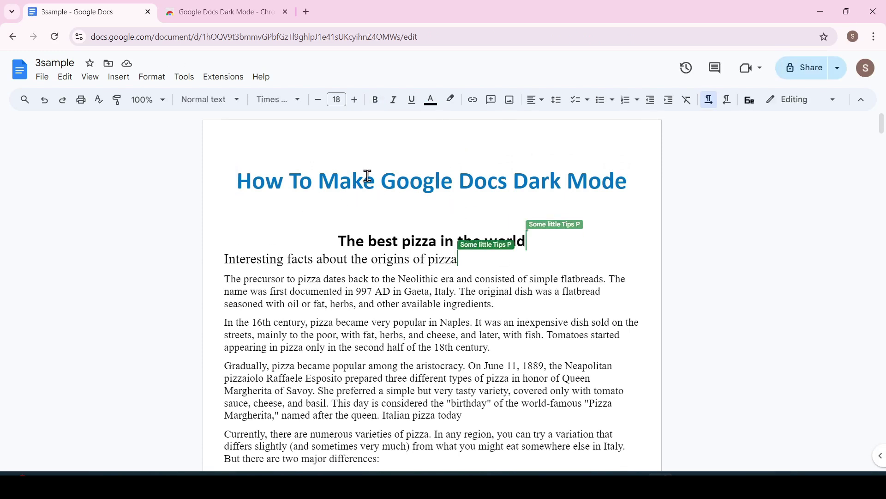
{"action": "left_click", "coordinate": [215, 12]}
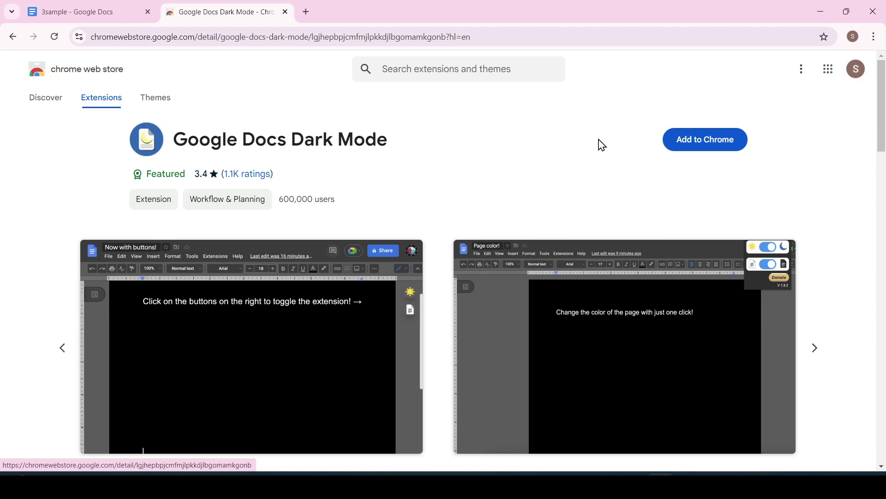
- Add the Google Docs Dark Mode extension to Chrome and return to the 3sample document
{"action": "left_click", "coordinate": [715, 141]}
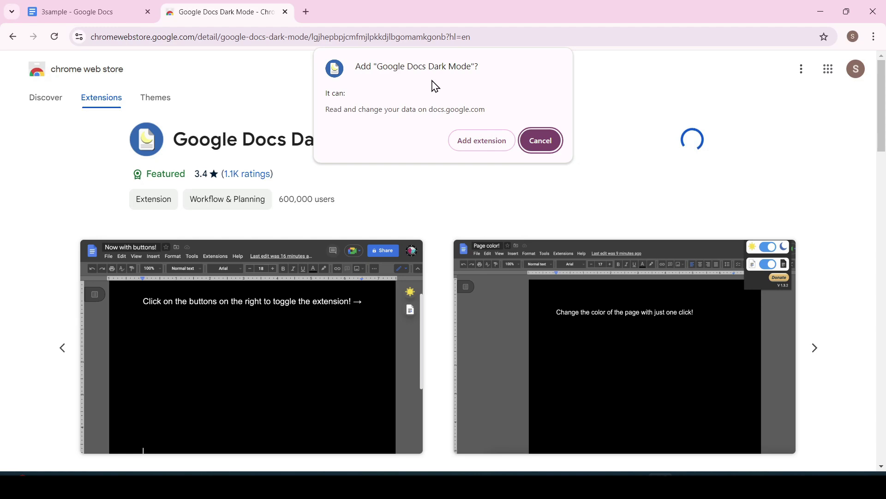
{"action": "left_click", "coordinate": [482, 140]}
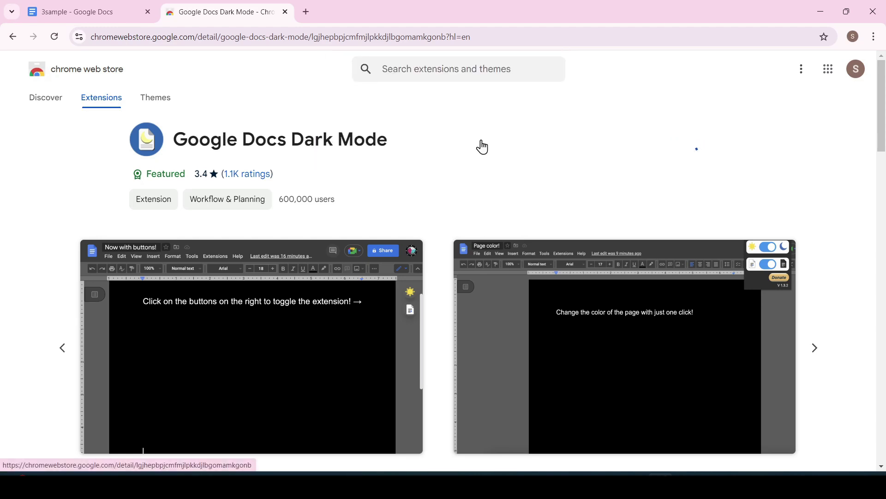
{"action": "left_click", "coordinate": [96, 12]}
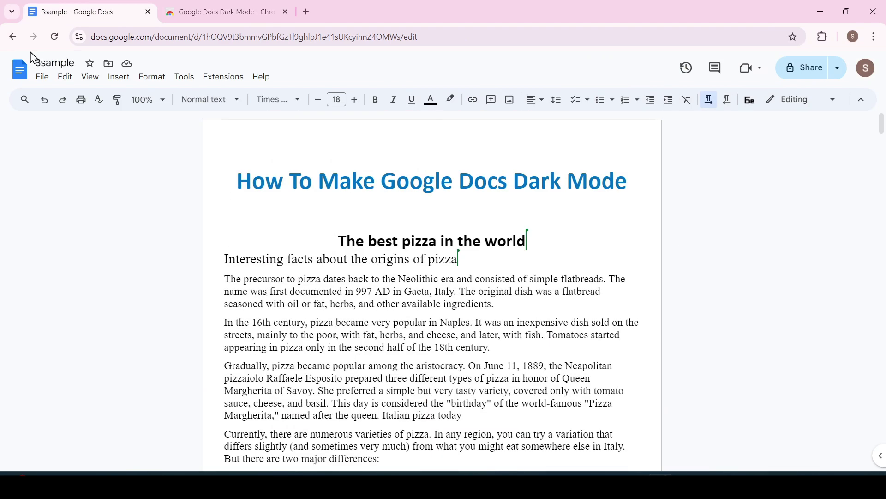
- Reload 3sample and enable the extension's dark theme and dark page, turning the page black
{"action": "left_click", "coordinate": [55, 37]}
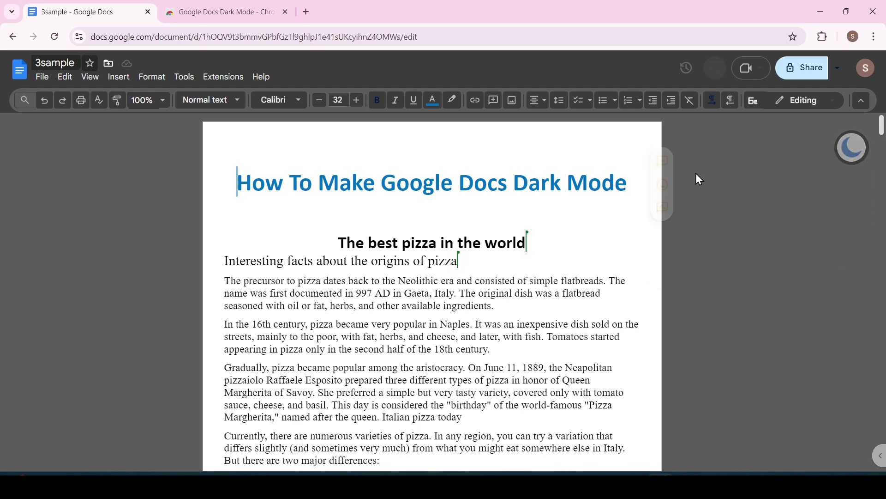
{"action": "mouse_move", "coordinate": [851, 148]}
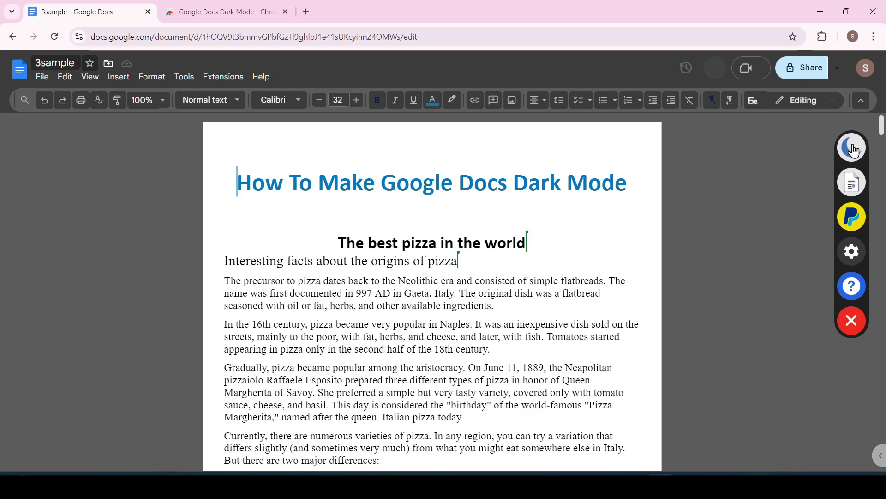
{"action": "left_click", "coordinate": [853, 148]}
{"action": "left_click", "coordinate": [853, 148]}
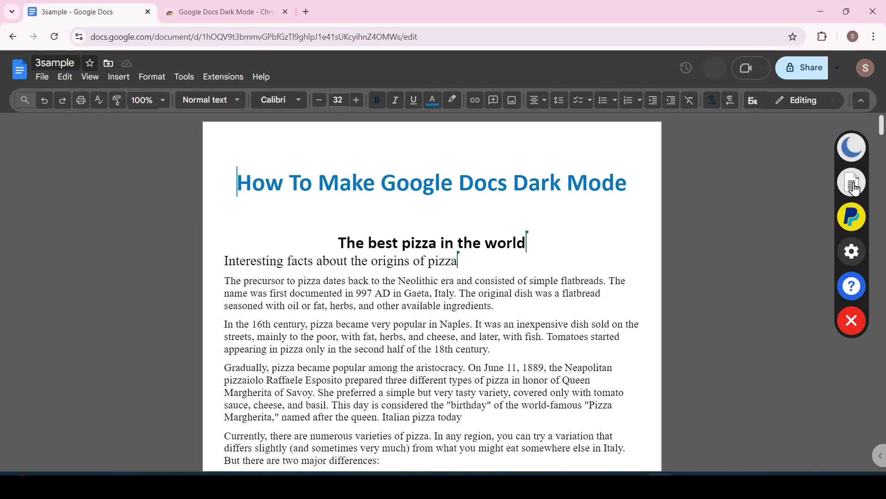
{"action": "left_click", "coordinate": [854, 185]}
{"action": "left_click", "coordinate": [854, 184]}
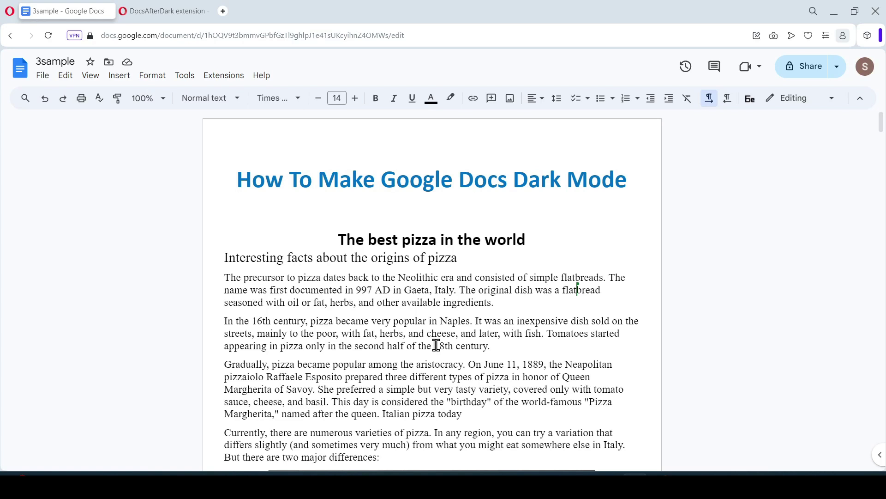
- Add DocsAfterDark to Opera from its addons page and return to the 3sample document
{"action": "left_click", "coordinate": [395, 187]}
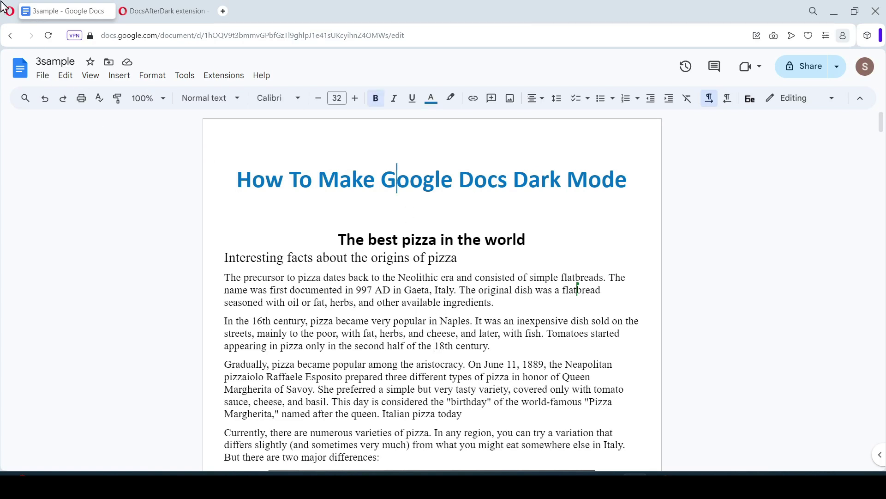
{"action": "left_click", "coordinate": [167, 10]}
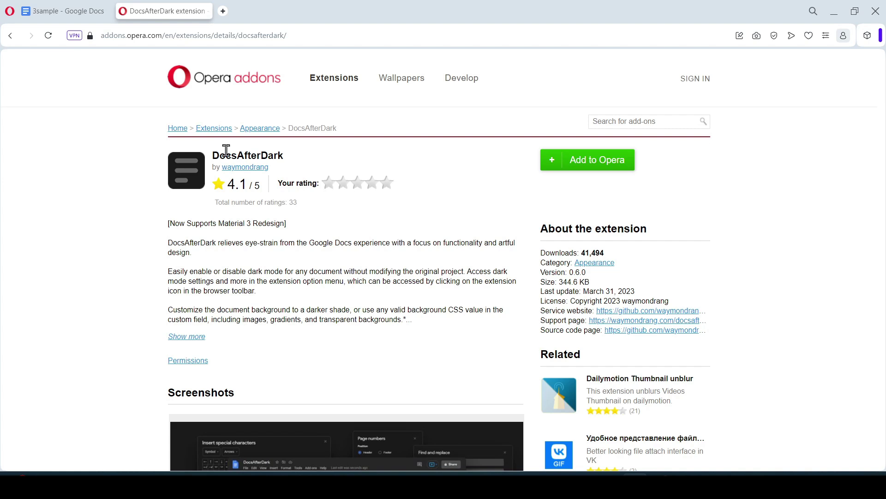
{"action": "left_click_drag", "start_coordinate": [212, 154], "coordinate": [298, 162]}
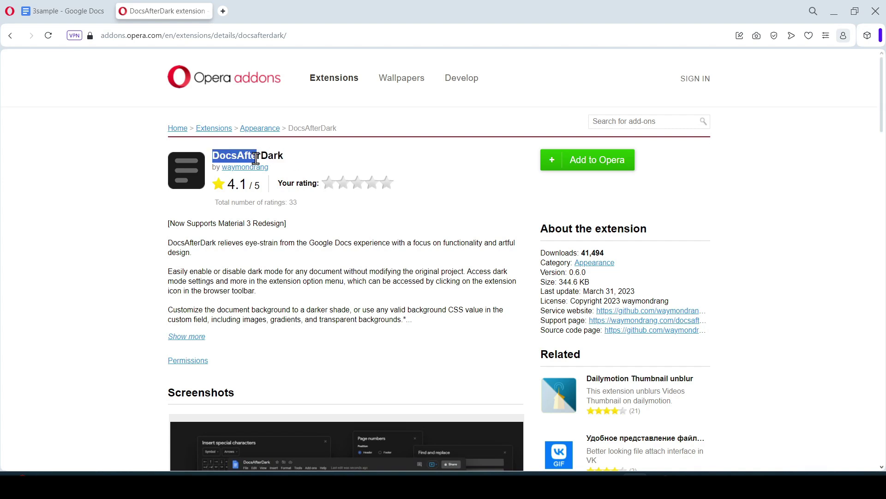
{"action": "left_click", "coordinate": [518, 170]}
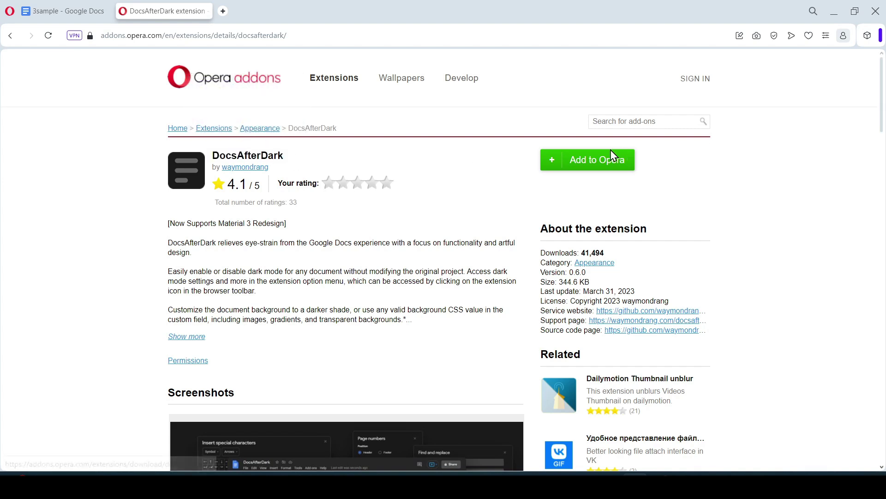
{"action": "left_click", "coordinate": [595, 161]}
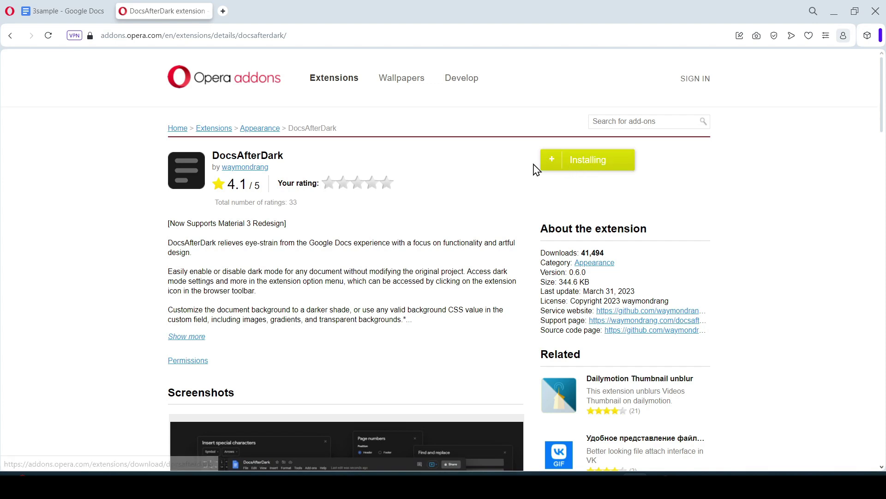
{"action": "left_click", "coordinate": [58, 11]}
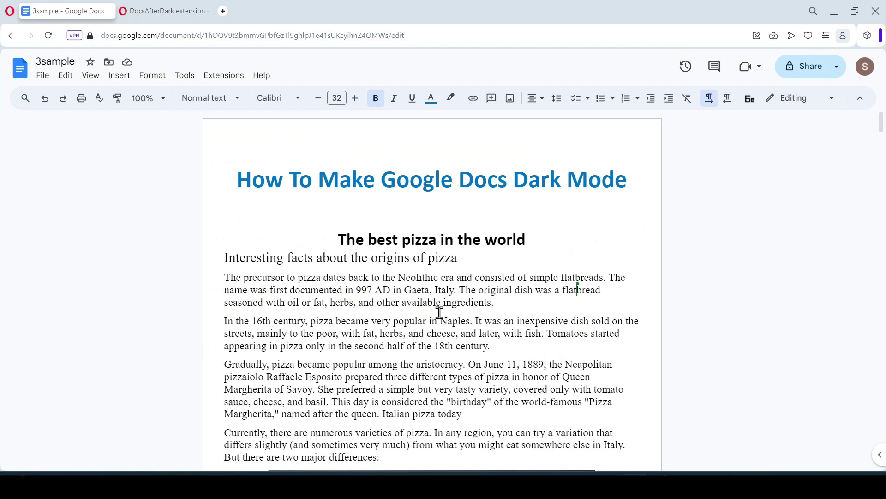
- Pin DocsAfterDark in the Extensions panel and reload 3sample so the interface turns dark
{"action": "left_click", "coordinate": [867, 35]}
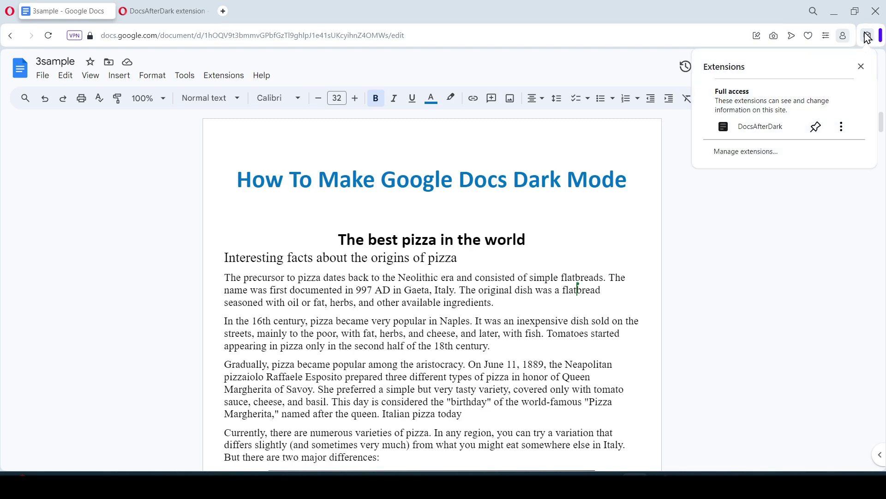
{"action": "left_click", "coordinate": [818, 129]}
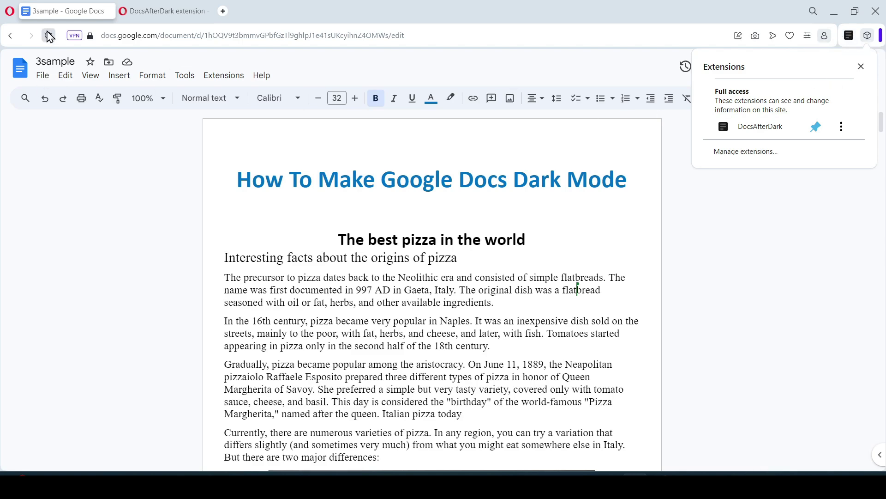
{"action": "left_click", "coordinate": [49, 35]}
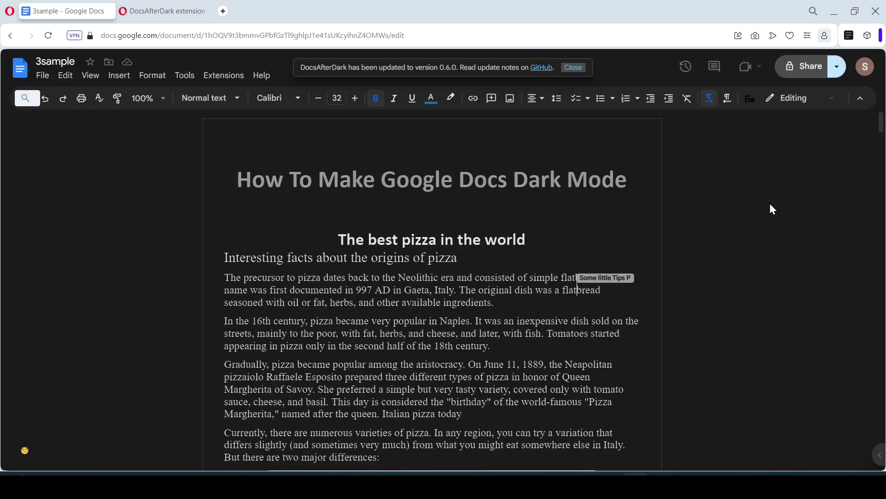
- In the DocsAfterDark popup, toggle dark mode off and back on for the document
{"action": "left_click", "coordinate": [850, 35]}
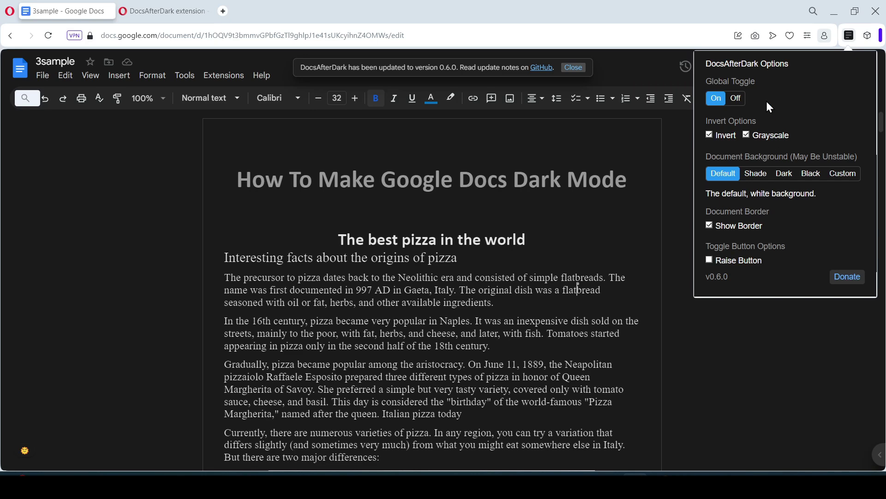
{"action": "left_click", "coordinate": [736, 97]}
{"action": "left_click", "coordinate": [735, 98]}
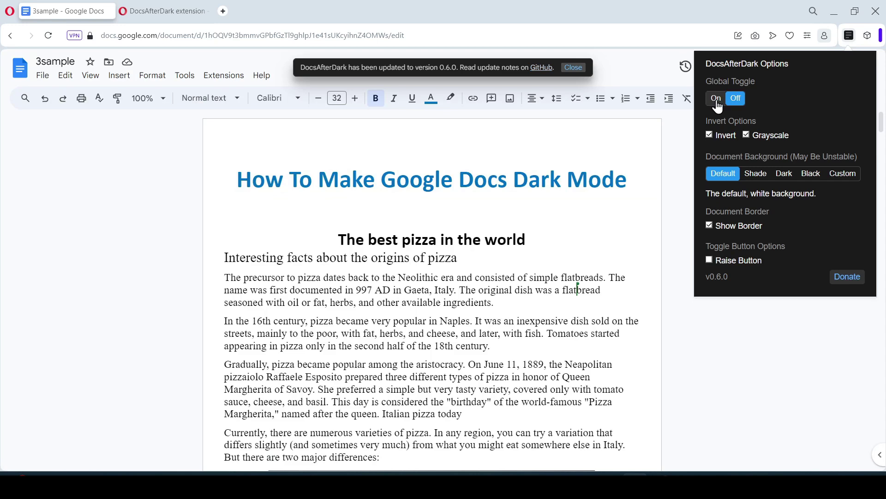
{"action": "left_click", "coordinate": [716, 97]}
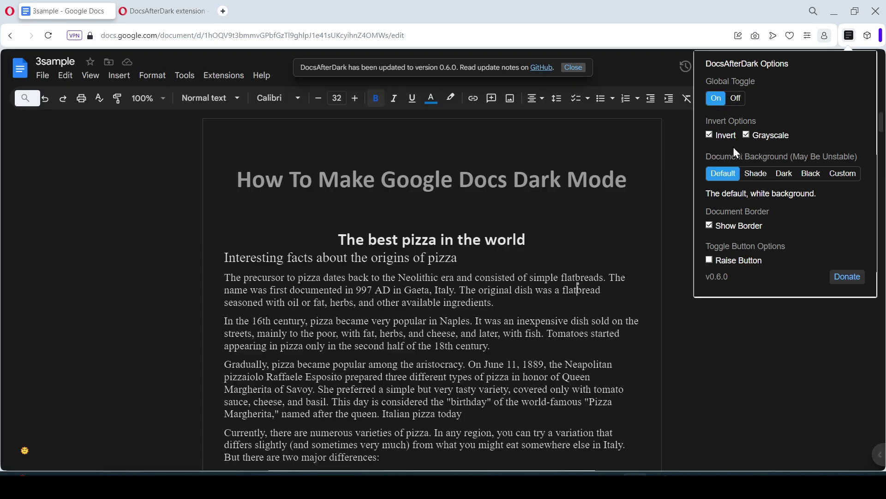
- Enable Invert and Grayscale and pick the Custom document background, making the page dark grey
{"action": "left_click", "coordinate": [709, 135]}
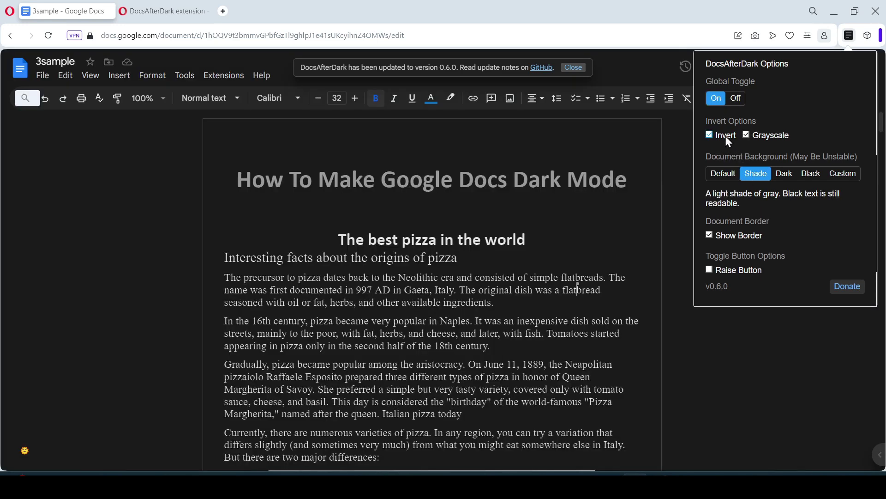
{"action": "left_click", "coordinate": [784, 173]}
{"action": "left_click", "coordinate": [709, 135]}
{"action": "left_click", "coordinate": [811, 173]}
{"action": "left_click", "coordinate": [710, 136]}
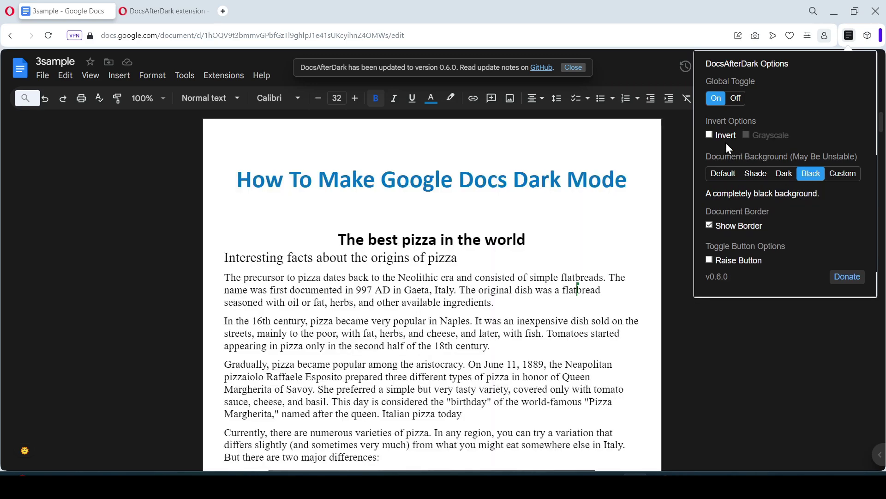
{"action": "left_click", "coordinate": [842, 174]}
{"action": "left_click", "coordinate": [710, 135]}
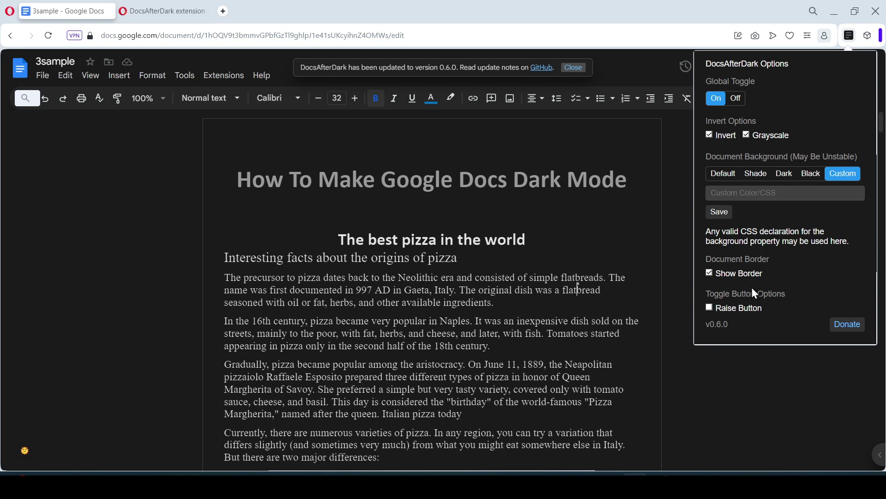
- Toggle Show Border off and on, close the popup and toggle dark mode, leaving the border shown
{"action": "left_click", "coordinate": [728, 275]}
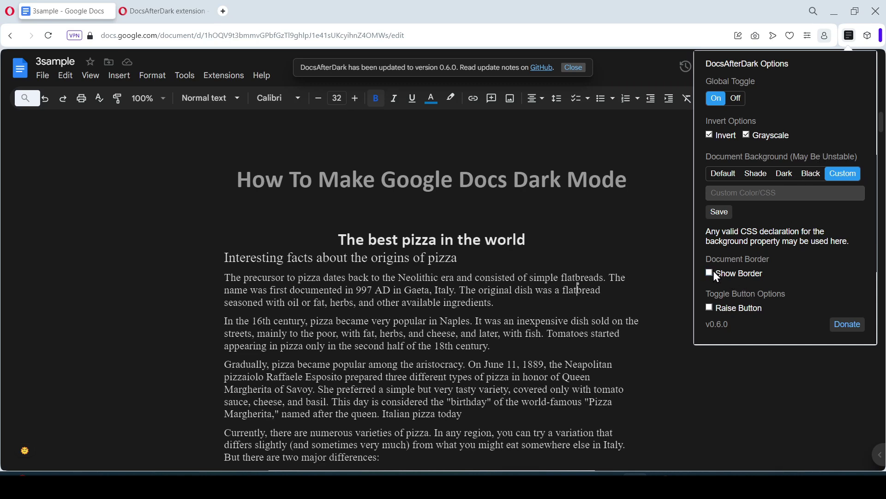
{"action": "left_click", "coordinate": [710, 271]}
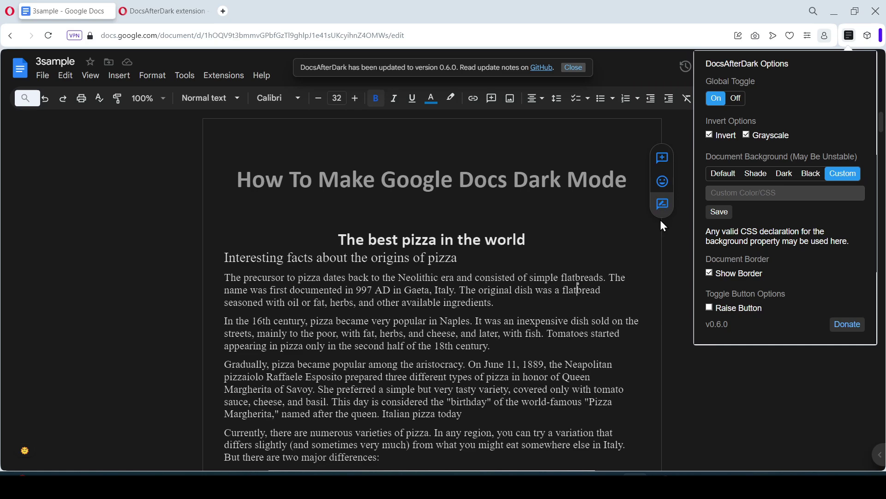
{"action": "left_click", "coordinate": [710, 272]}
{"action": "left_click", "coordinate": [755, 277]}
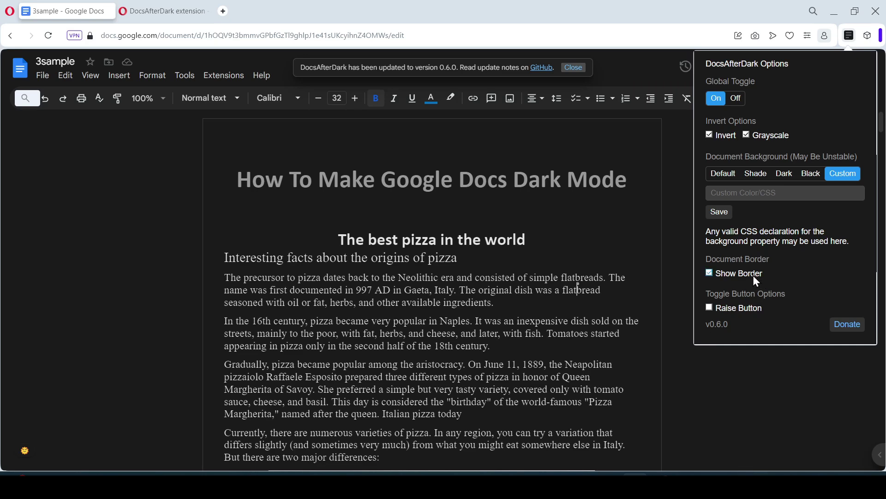
{"action": "left_click", "coordinate": [787, 365]}
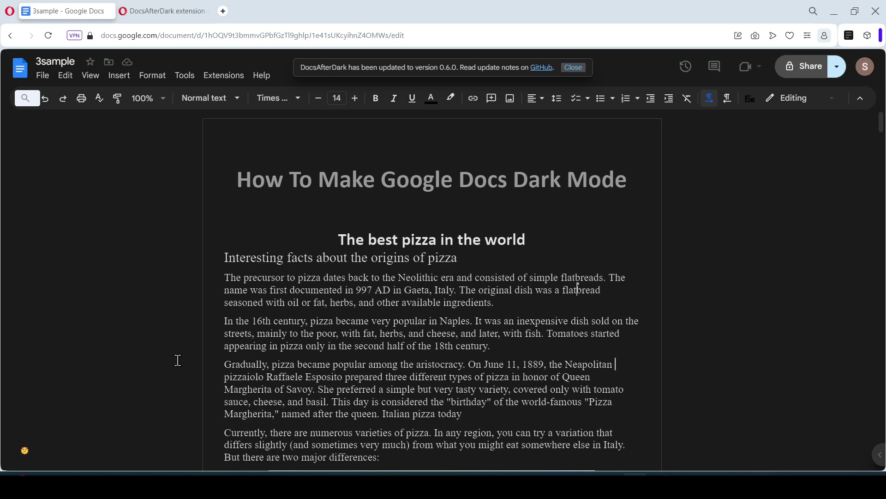
{"action": "left_click", "coordinate": [25, 450]}
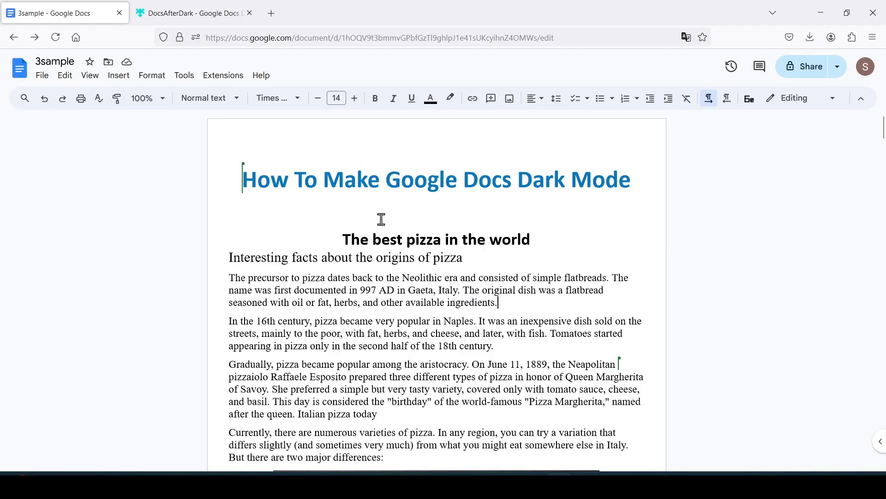
- Add DocsAfterDark to Firefox, grant its permissions and return to the pizza document now dark
{"action": "left_click", "coordinate": [182, 13]}
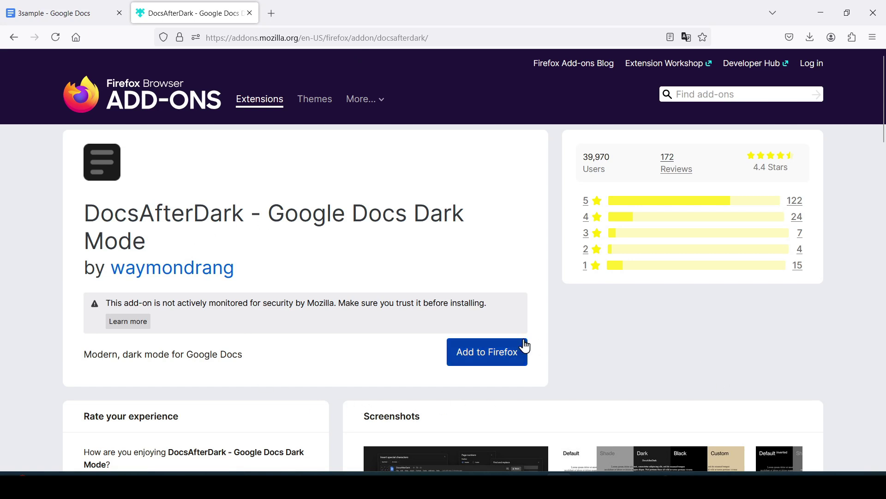
{"action": "left_click", "coordinate": [509, 351]}
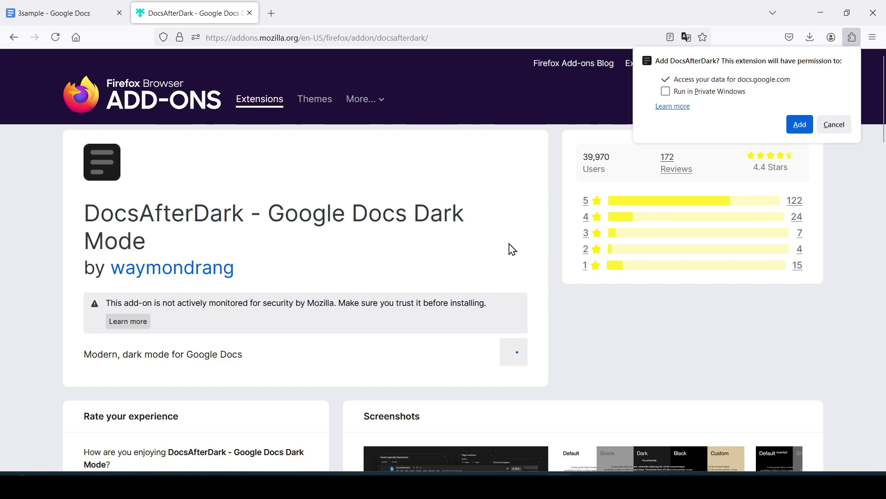
{"action": "left_click", "coordinate": [800, 125]}
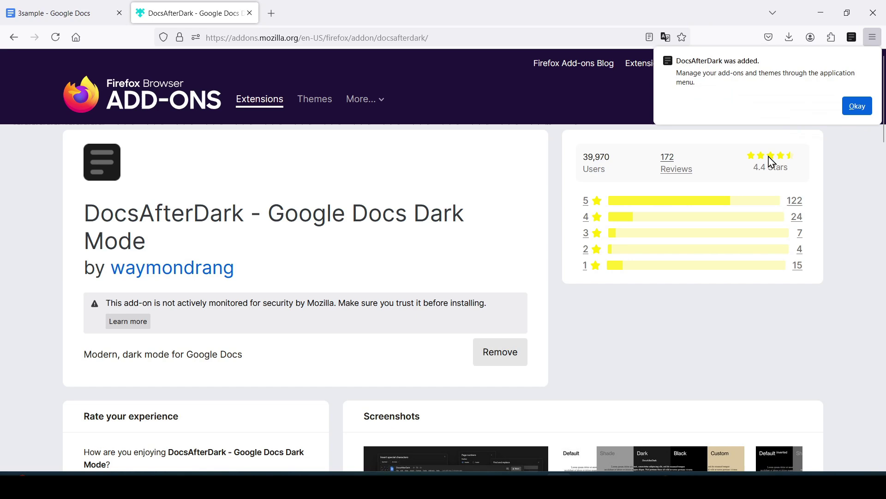
{"action": "left_click", "coordinate": [856, 106]}
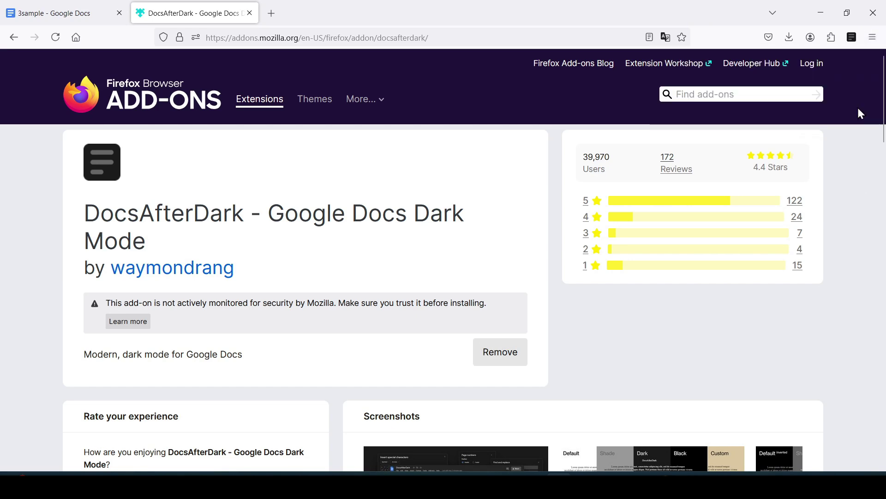
{"action": "left_click", "coordinate": [65, 13]}
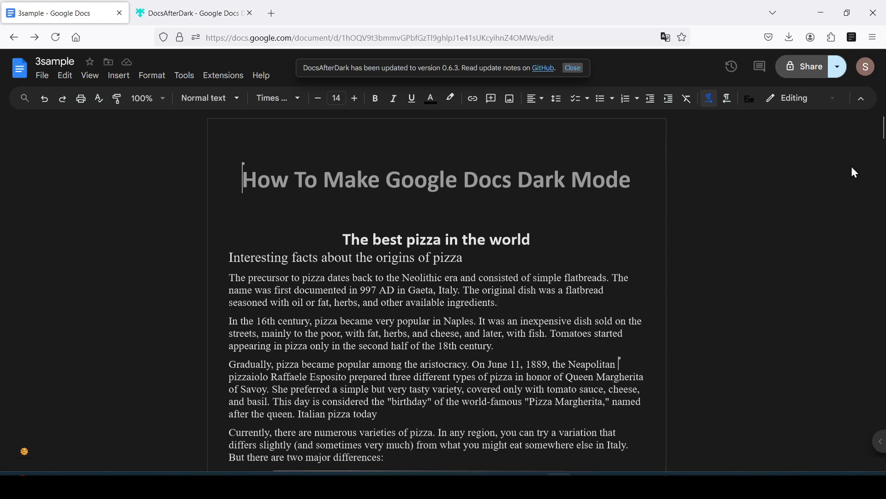
- Cycle Default, Shade, Dark, Black and Custom page backgrounds, ending on the light grey Shade
{"action": "left_click", "coordinate": [852, 37]}
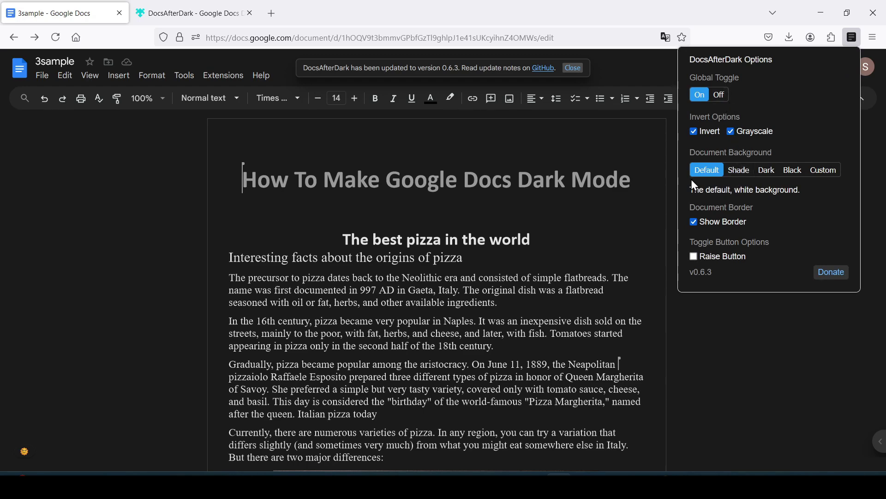
{"action": "left_click", "coordinate": [739, 169]}
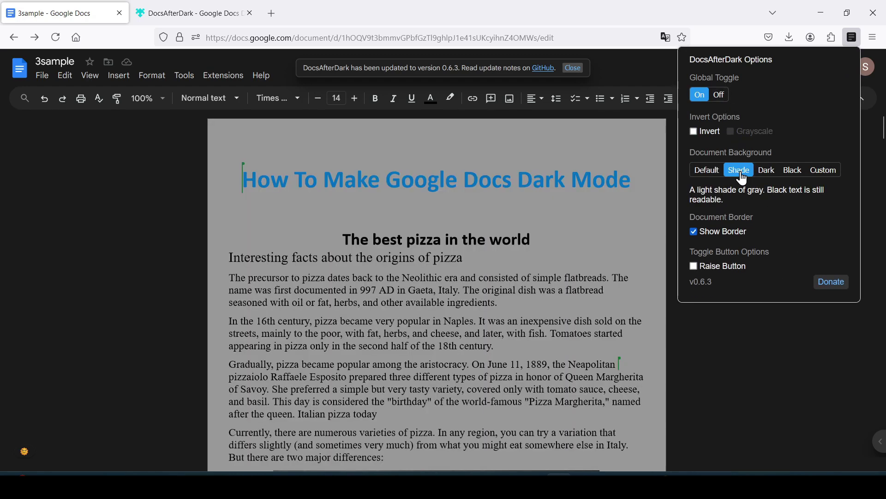
{"action": "left_click", "coordinate": [767, 170]}
{"action": "left_click", "coordinate": [793, 170]}
{"action": "left_click", "coordinate": [823, 169]}
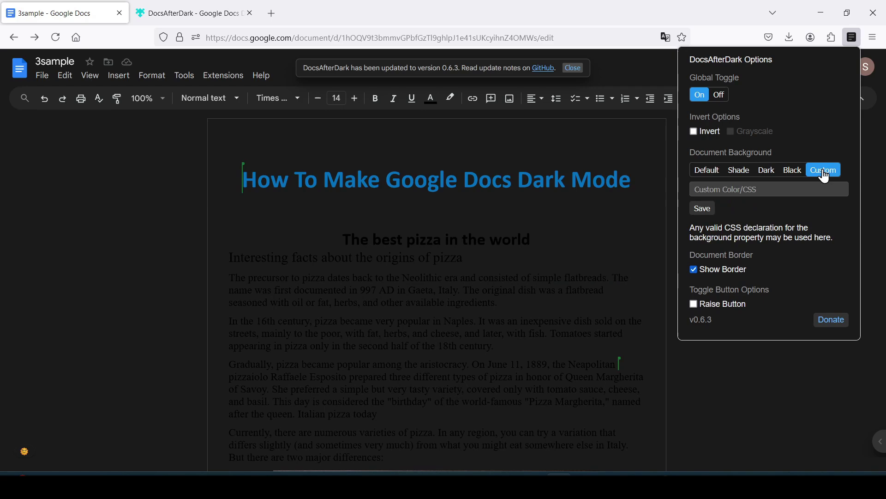
{"action": "left_click", "coordinate": [792, 169]}
{"action": "left_click", "coordinate": [739, 170]}
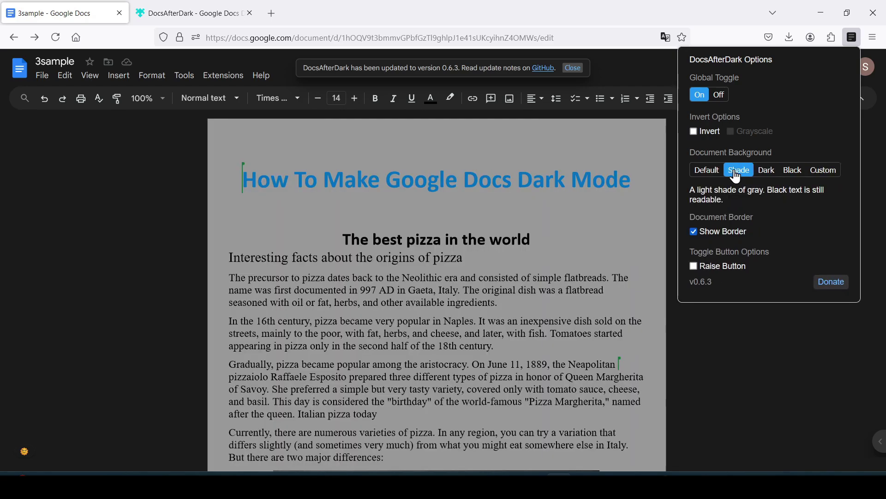
{"action": "left_click", "coordinate": [707, 170]}
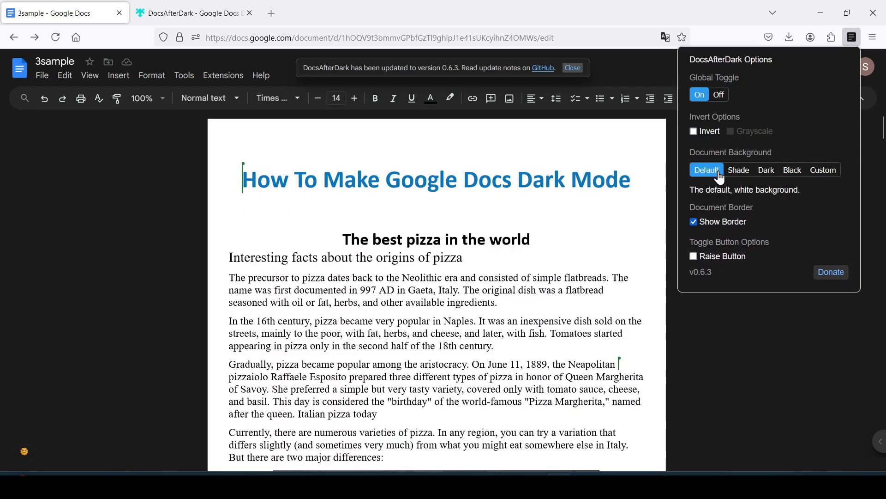
{"action": "left_click", "coordinate": [766, 170]}
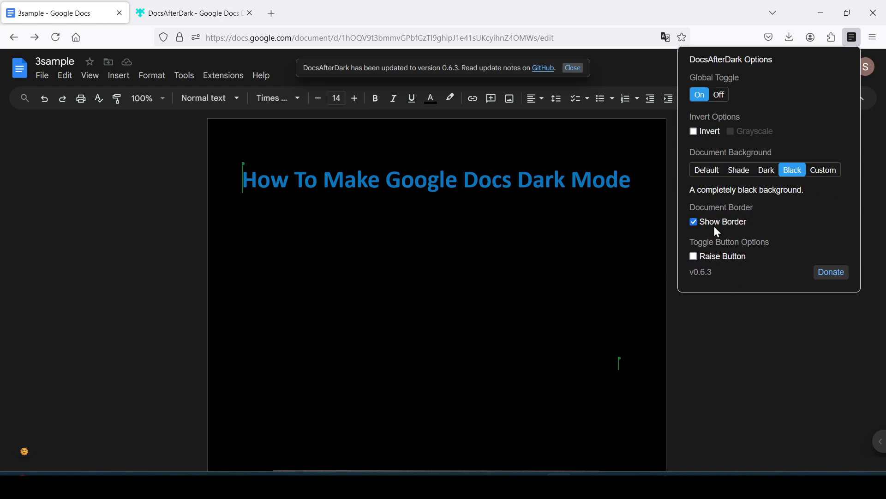
{"action": "left_click", "coordinate": [711, 223]}
- Close the popup and toggle dark mode via the bottom-left button, leaving it on
{"action": "left_click", "coordinate": [738, 169]}
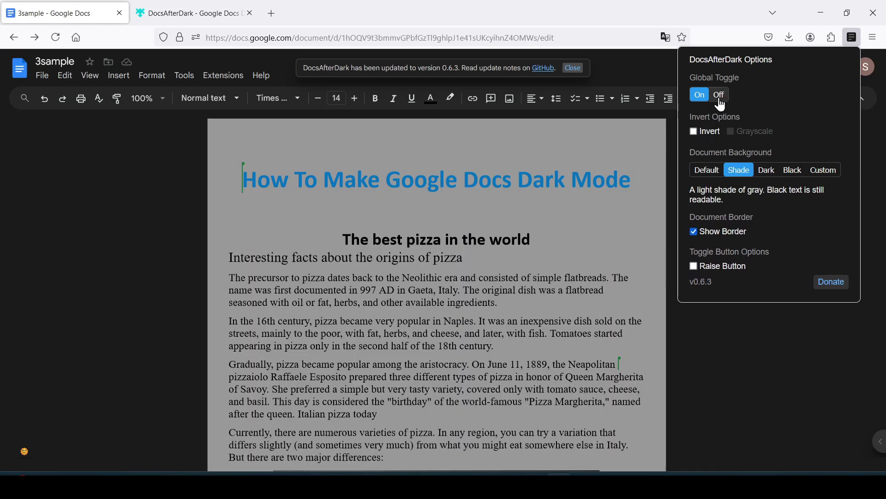
{"action": "left_click", "coordinate": [719, 95]}
{"action": "left_click", "coordinate": [24, 451]}
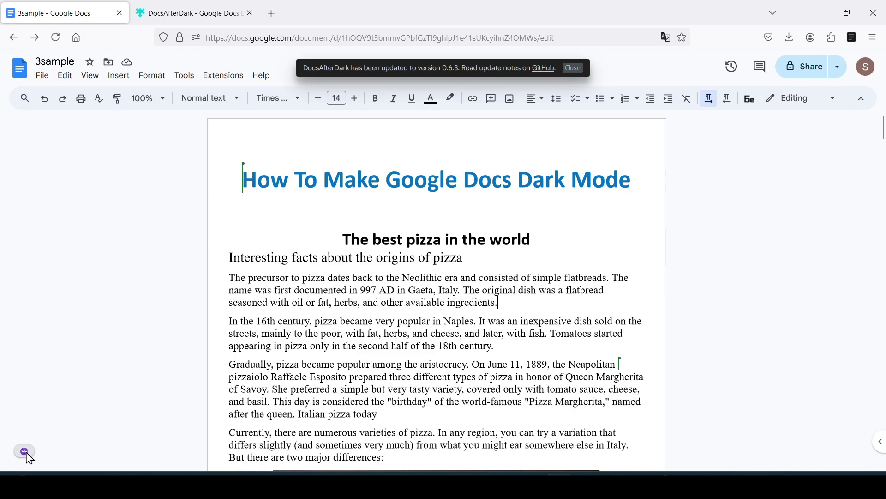
{"action": "left_click", "coordinate": [25, 452]}
{"action": "left_click", "coordinate": [26, 452]}
{"action": "left_click", "coordinate": [24, 451]}
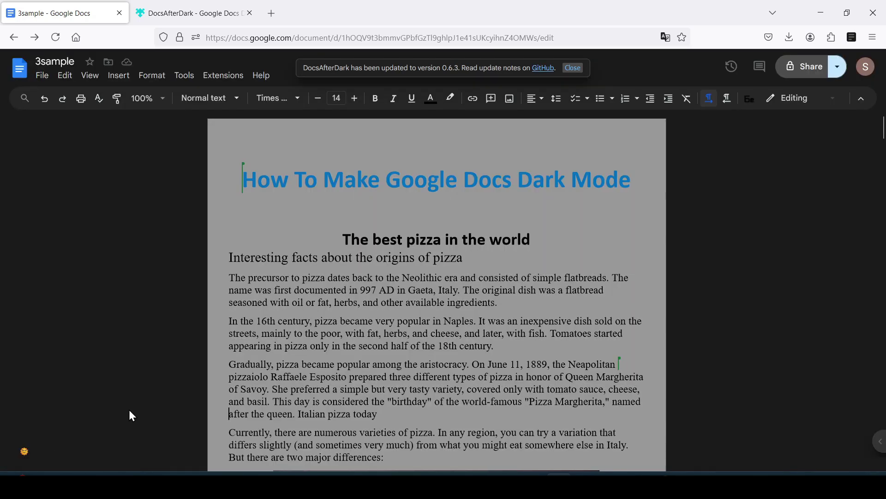